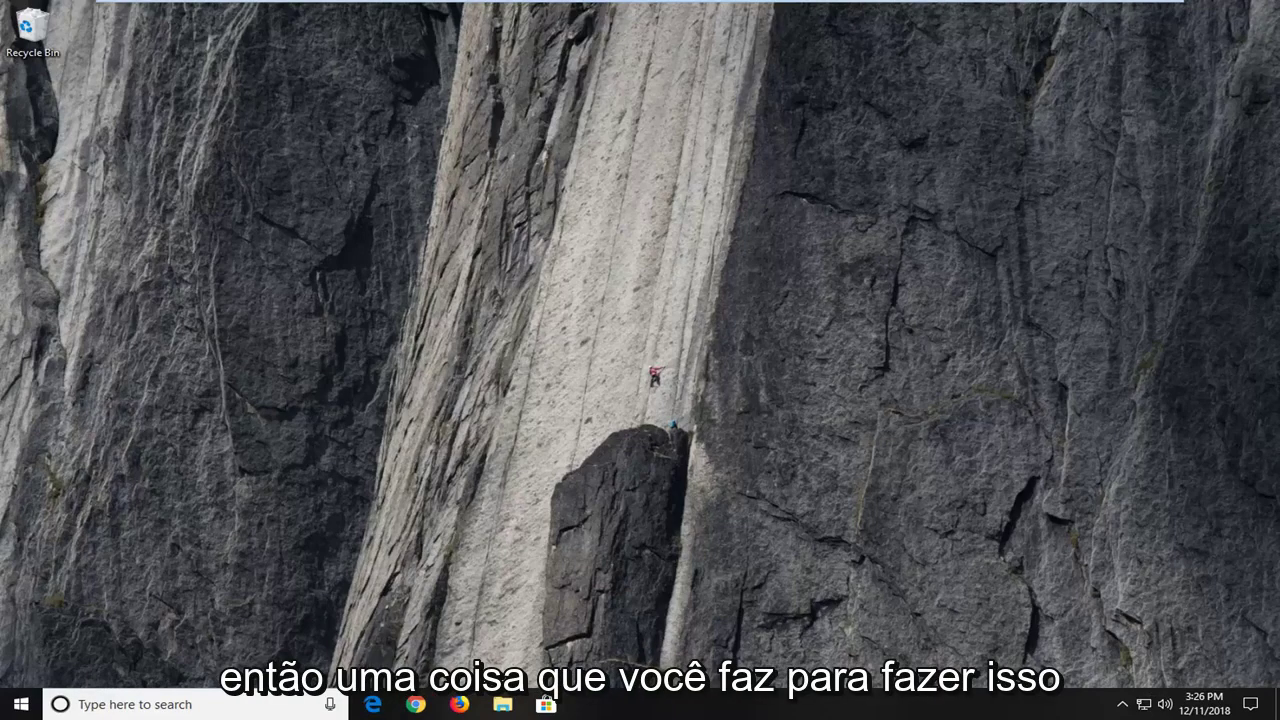
Step: Search 'system' from Start and open System settings to confirm a 32-bit operating system
{"action": "left_click", "coordinate": [14, 706]}
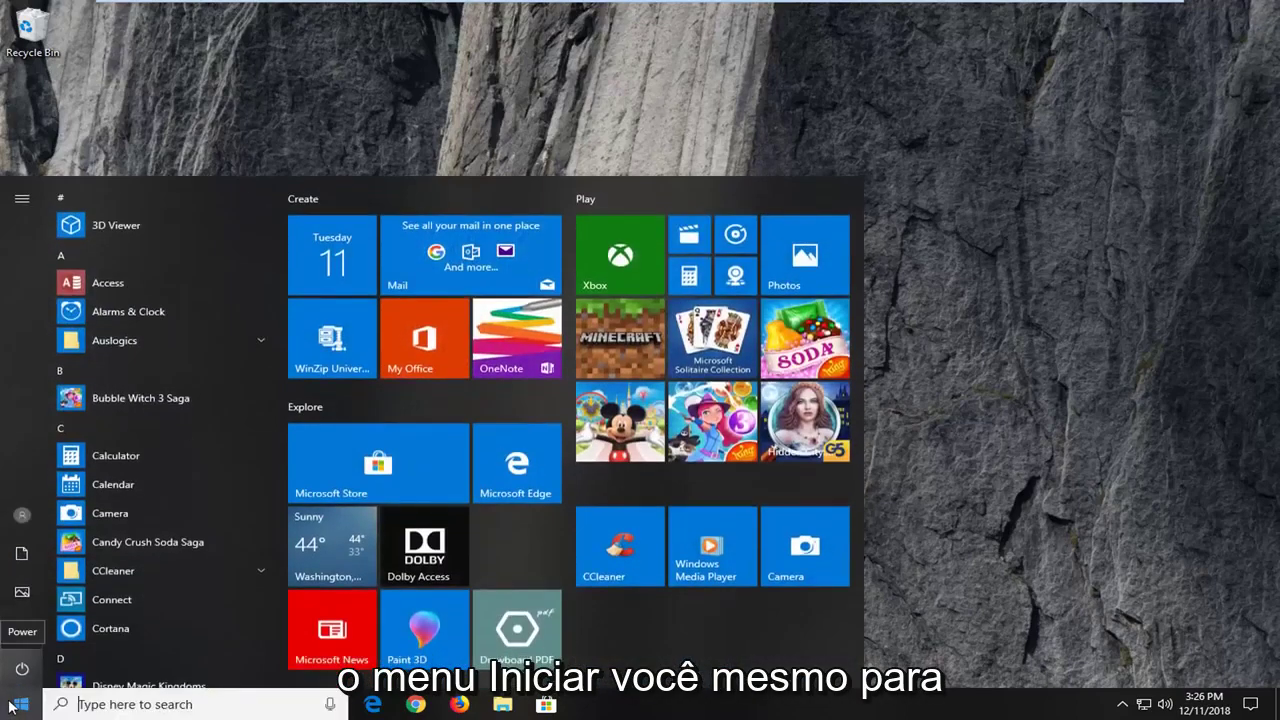
{"action": "type", "text": "system"}
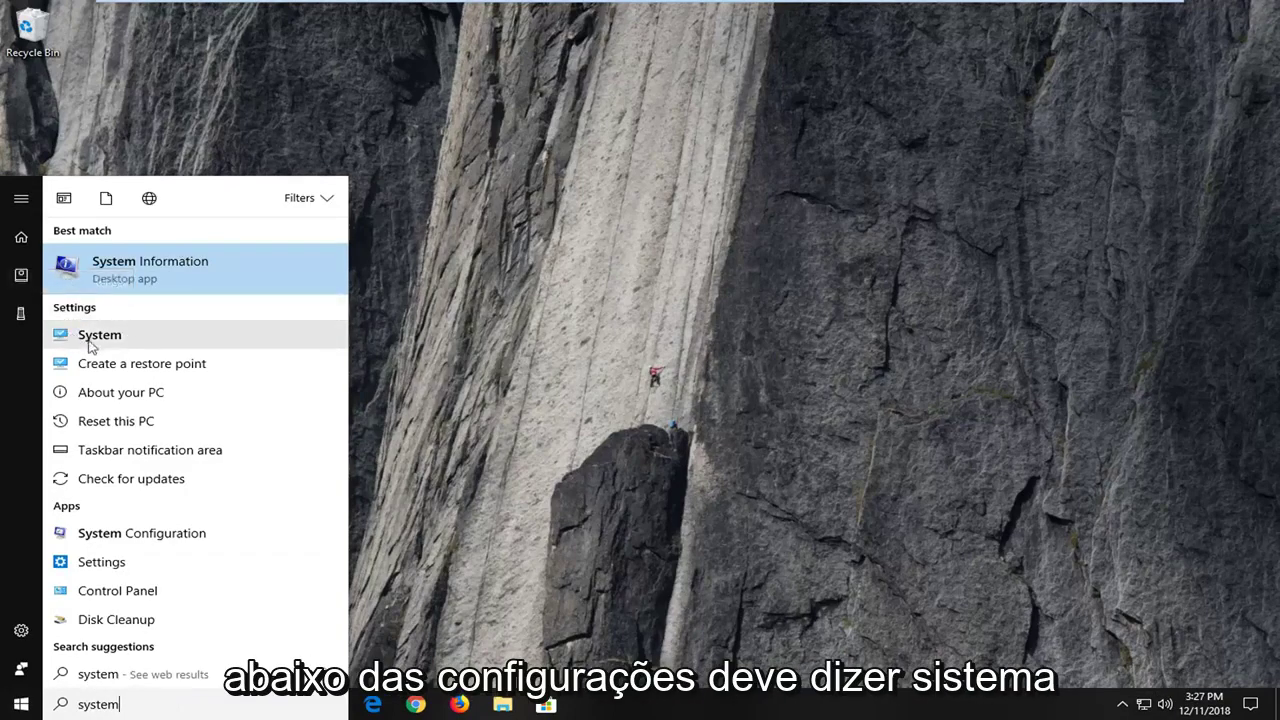
{"action": "left_click", "coordinate": [100, 336]}
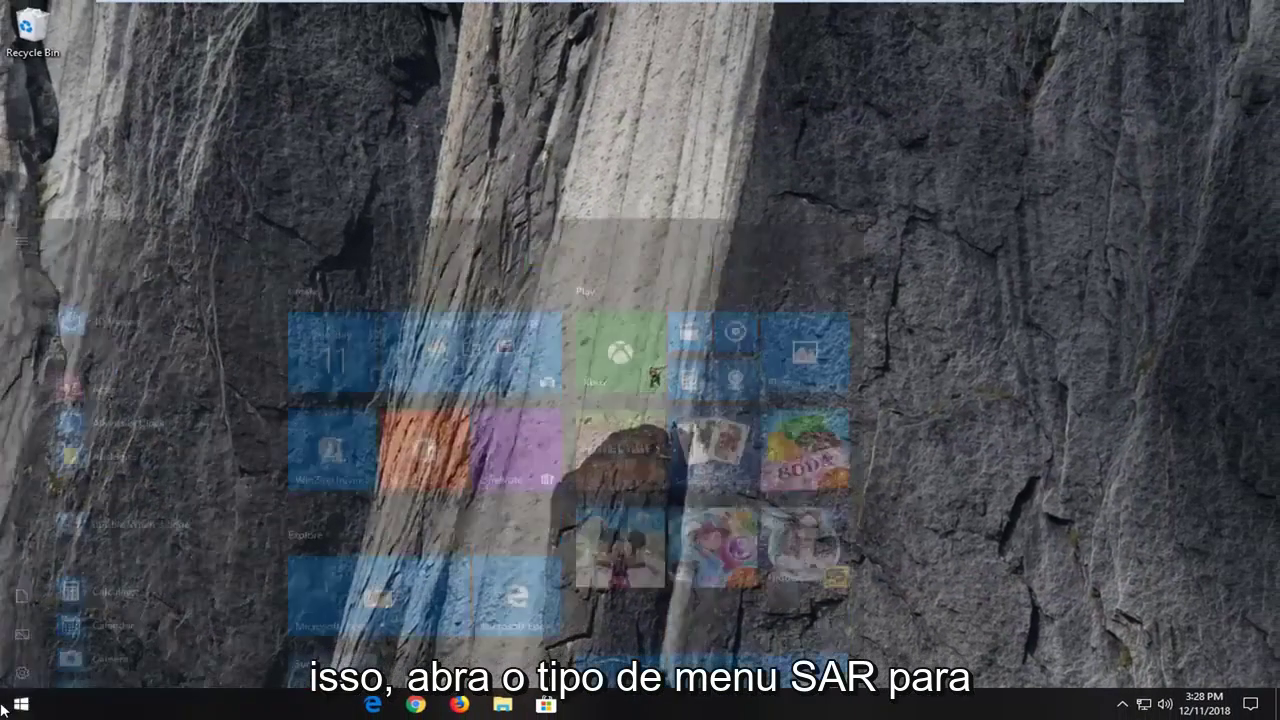
Step: Start the Windows Update troubleshooter from Troubleshoot settings, then cancel its problem detection
{"action": "type", "text": "troubleshoot"}
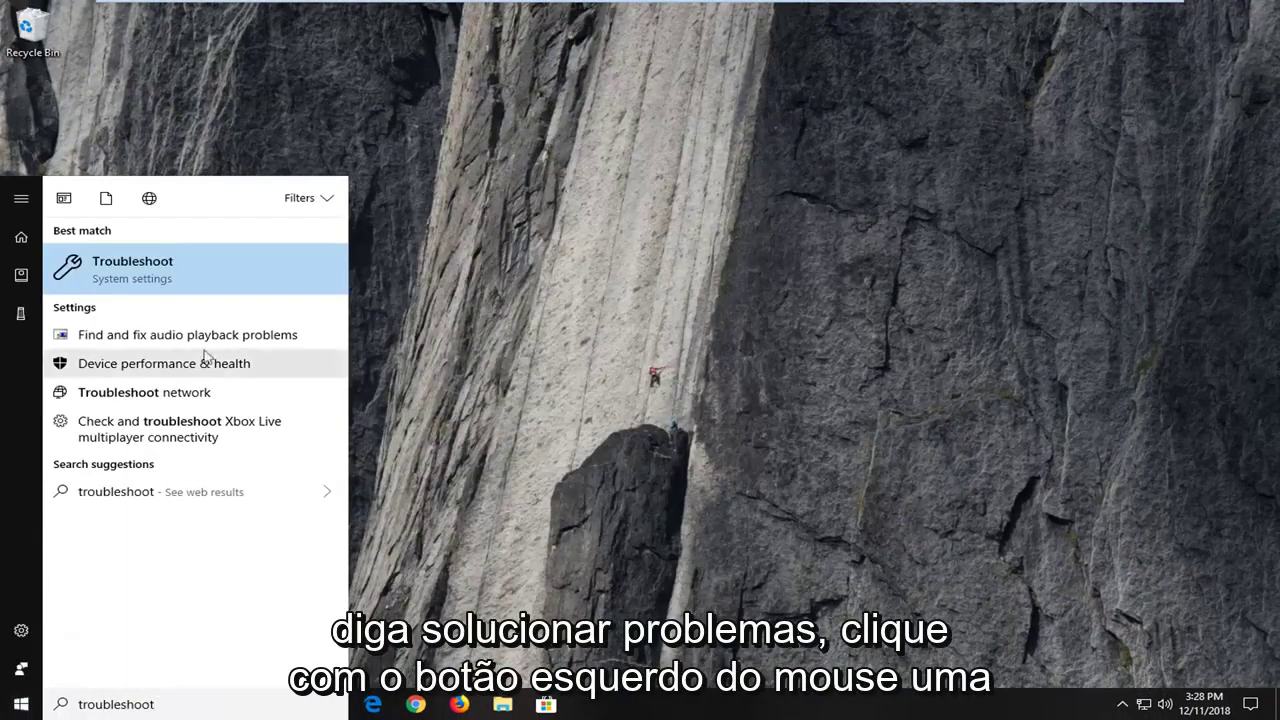
{"action": "left_click", "coordinate": [160, 268]}
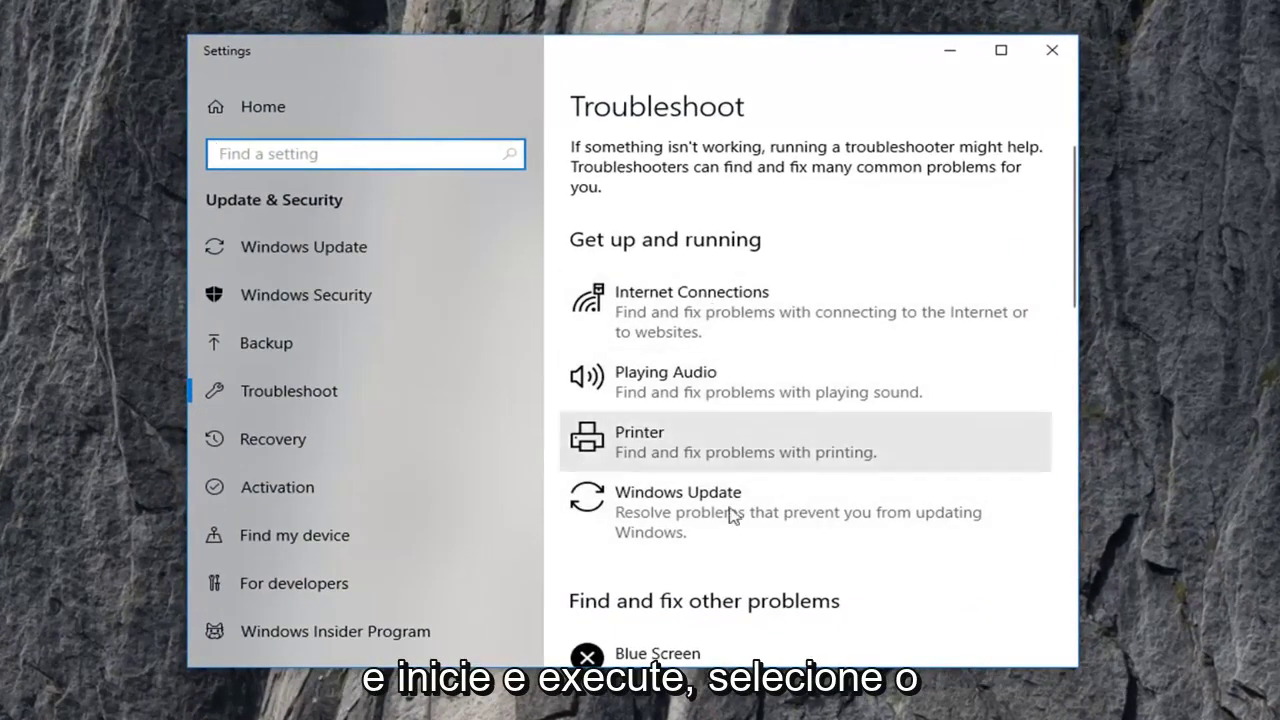
{"action": "left_click", "coordinate": [688, 522]}
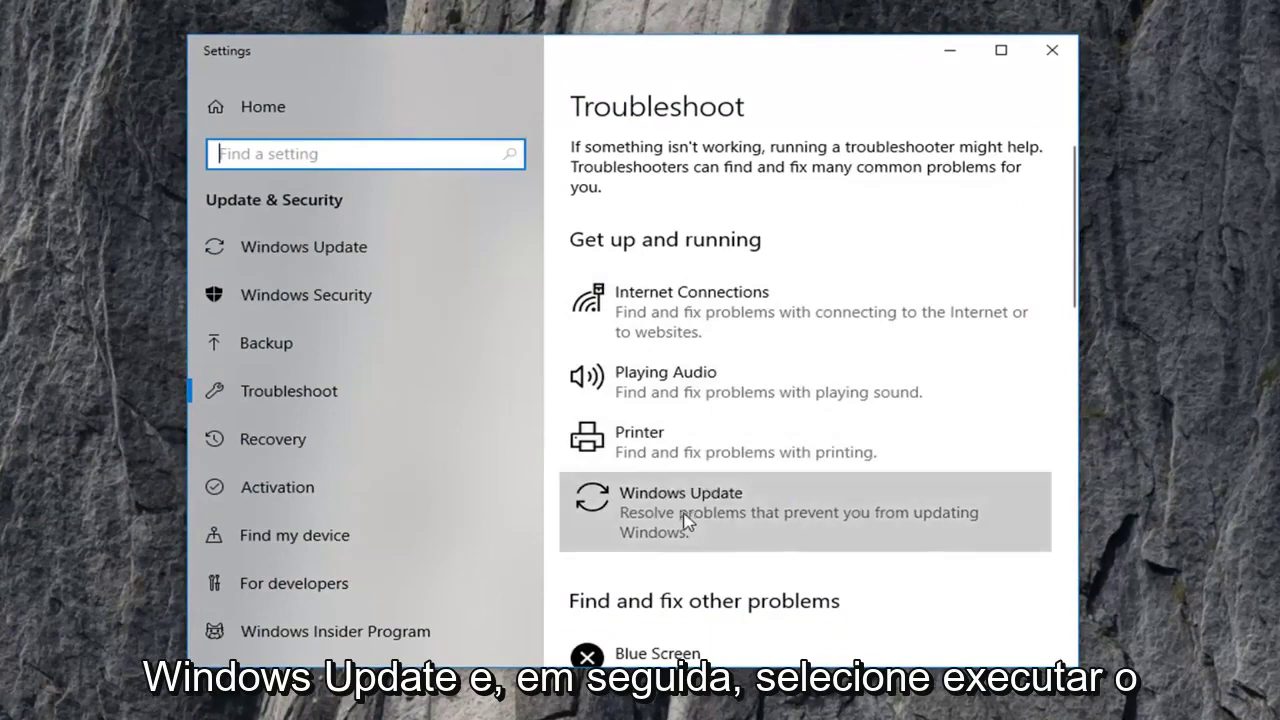
{"action": "left_click", "coordinate": [940, 590]}
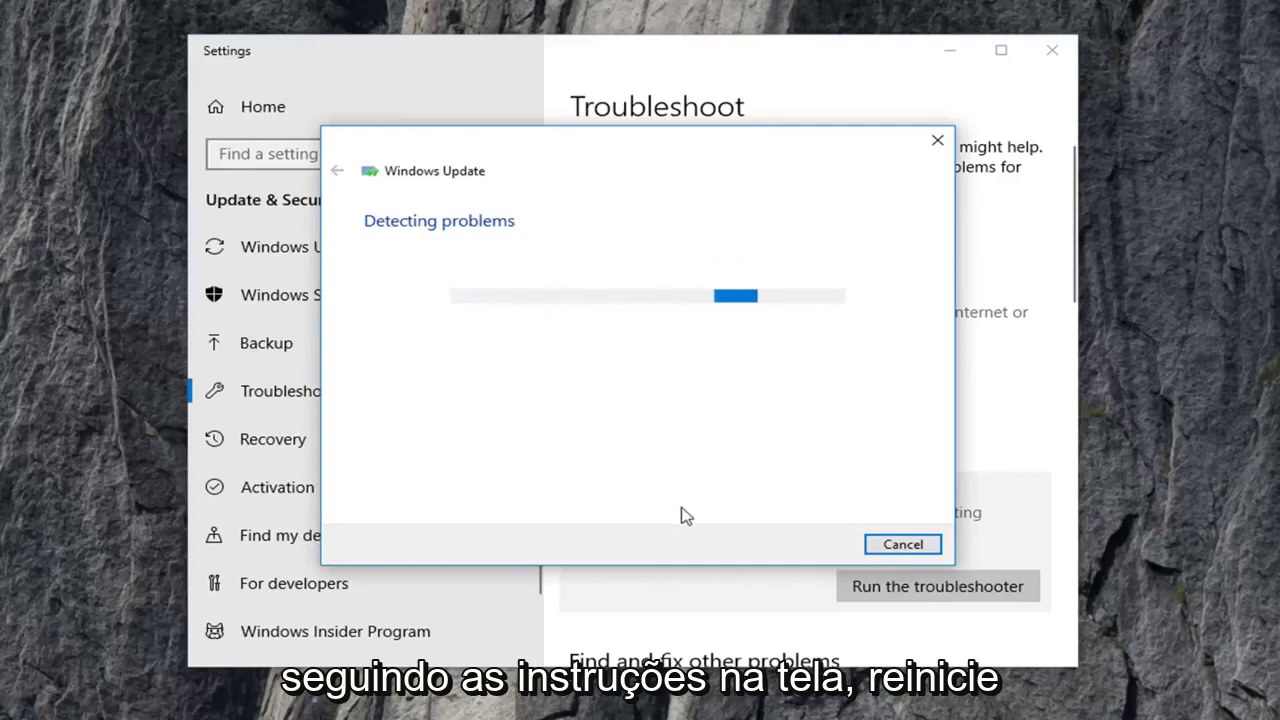
{"action": "left_click", "coordinate": [905, 543]}
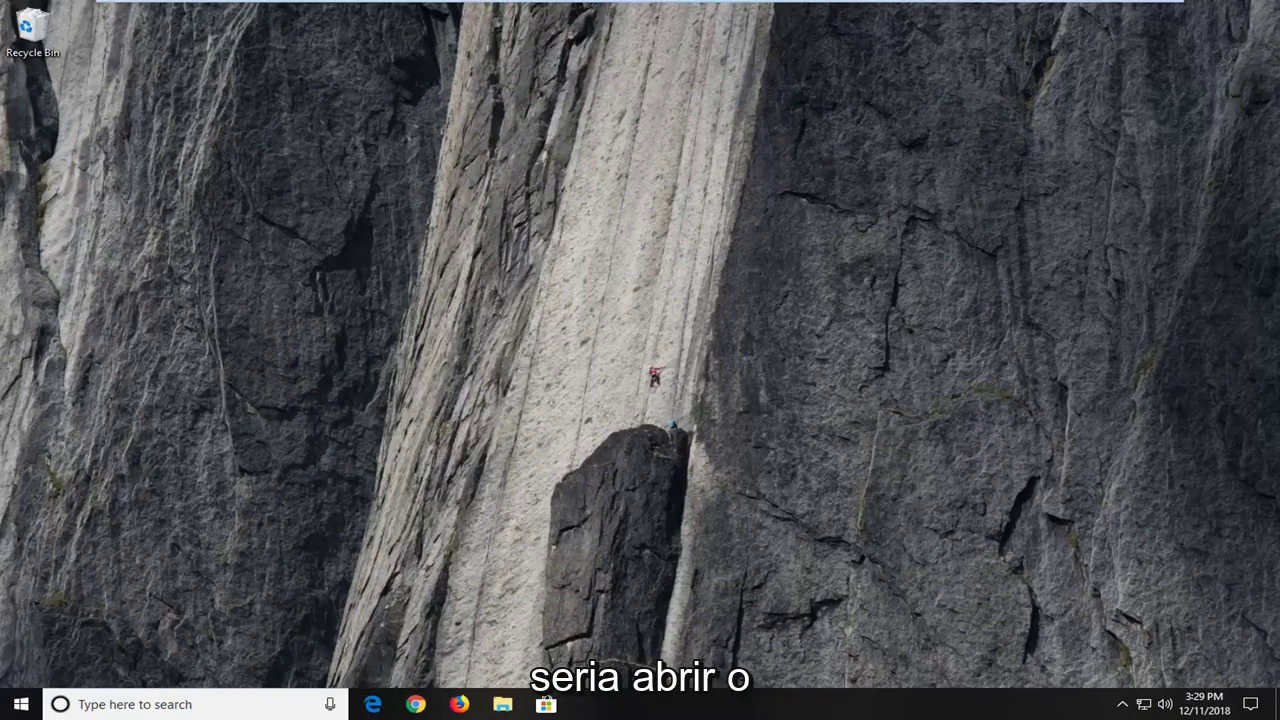
Step: Launch Command Prompt from a 'cmd' search as administrator, approving the UAC prompt
{"action": "left_click", "coordinate": [9, 709]}
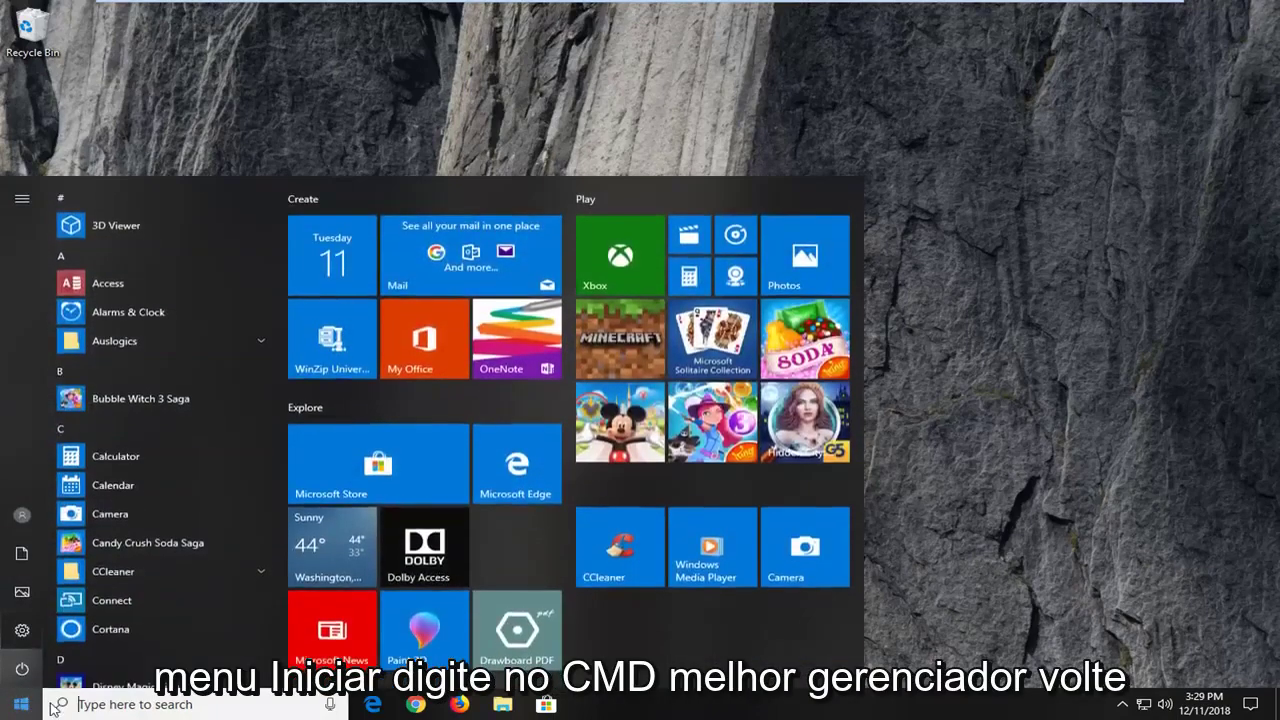
{"action": "type", "text": "cmd"}
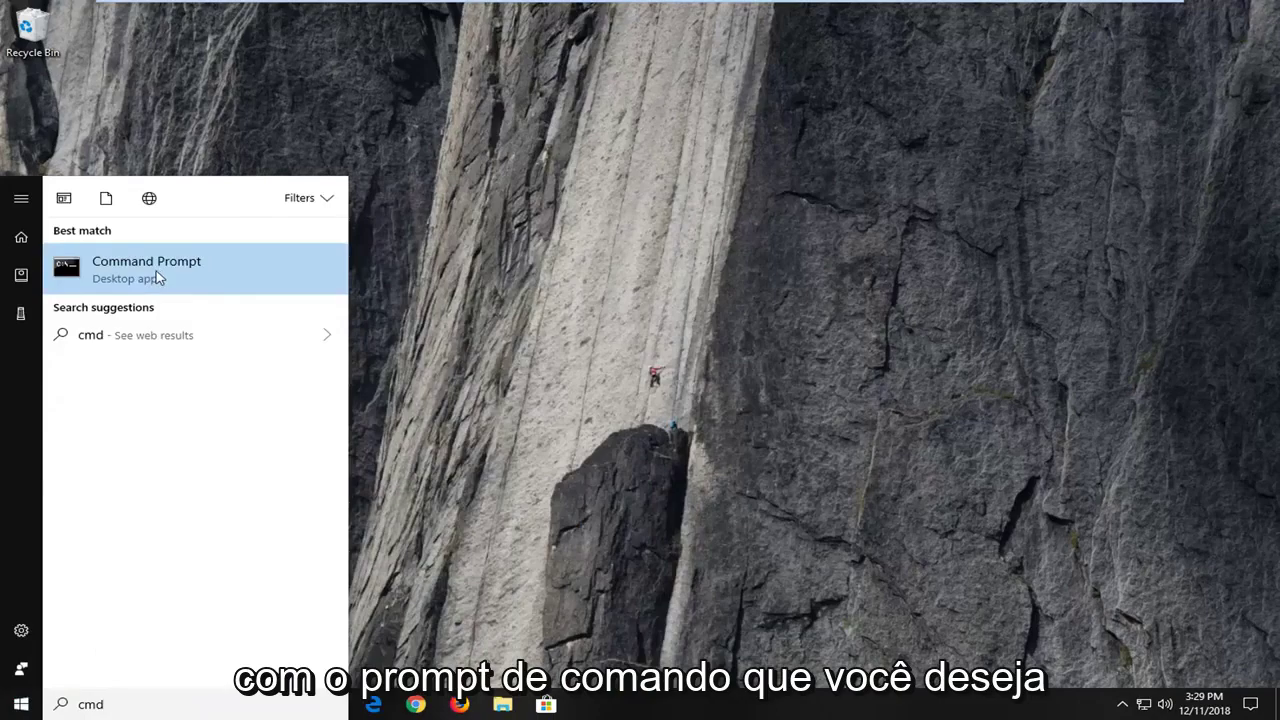
{"action": "right_click", "coordinate": [160, 277]}
{"action": "left_click", "coordinate": [190, 289]}
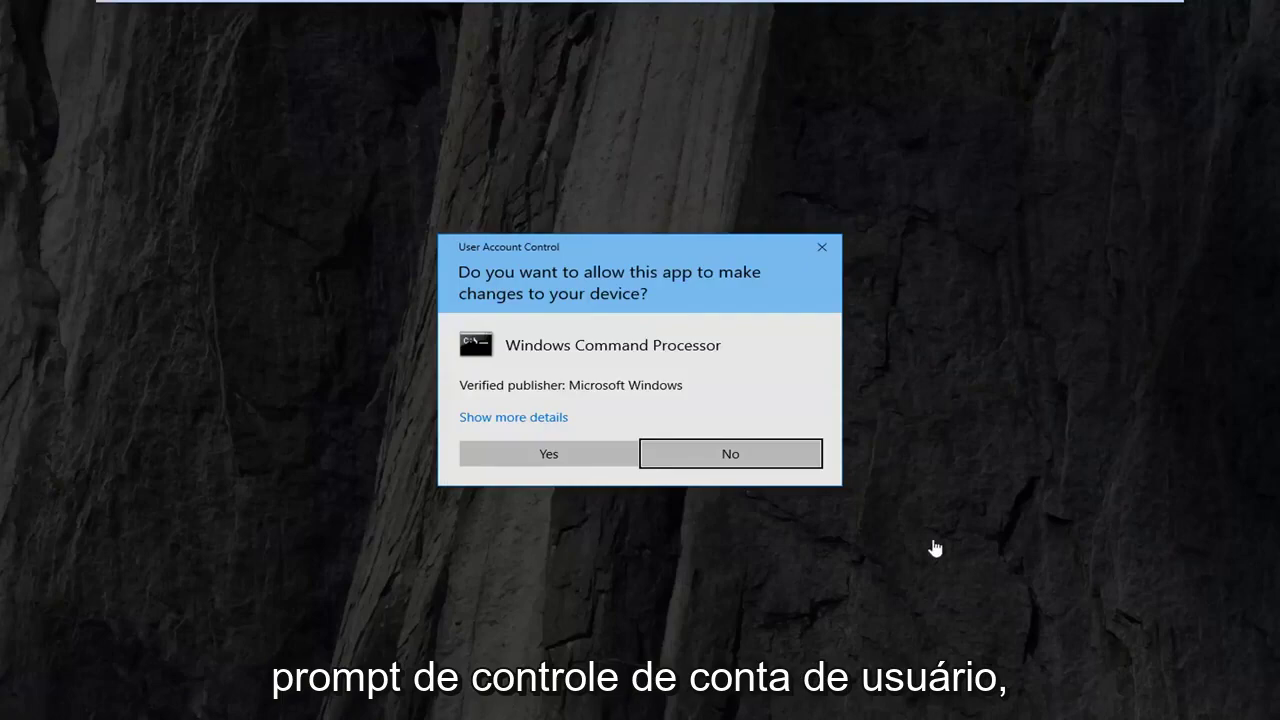
{"action": "left_click", "coordinate": [590, 455]}
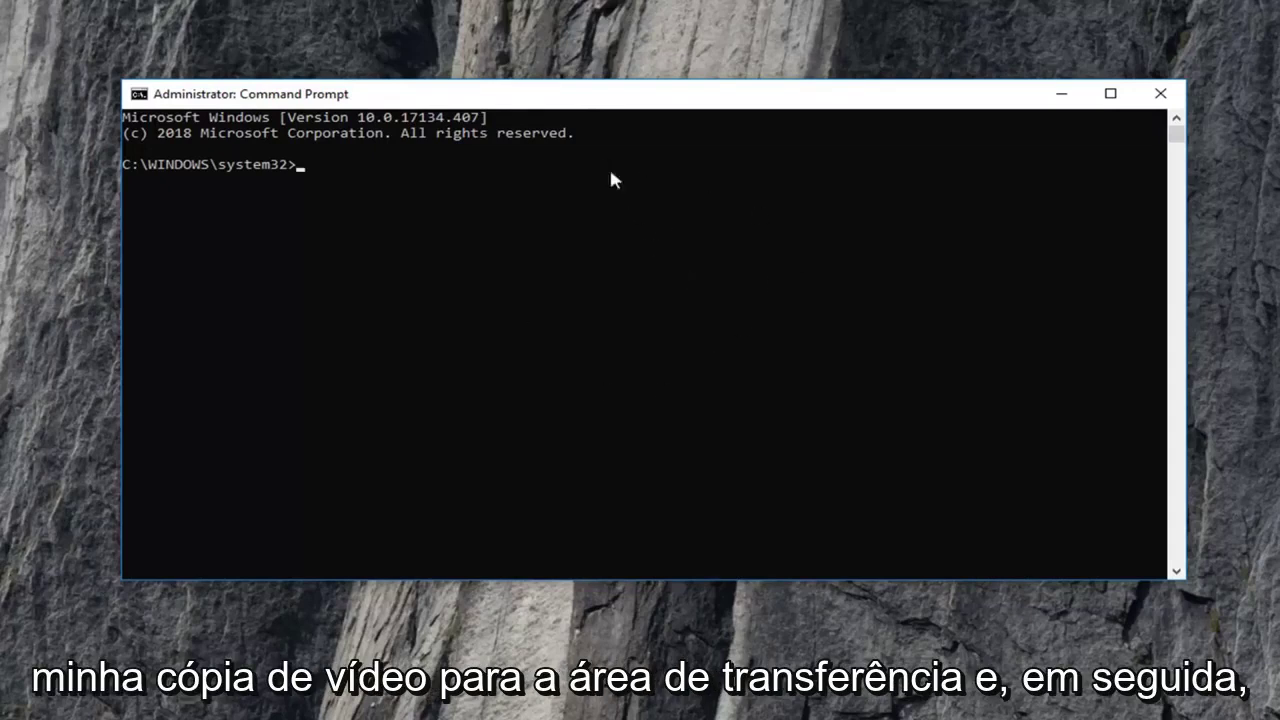
Step: Paste and run the DISM RestoreHealth command, which fails with Error 87
{"action": "right_click", "coordinate": [664, 99]}
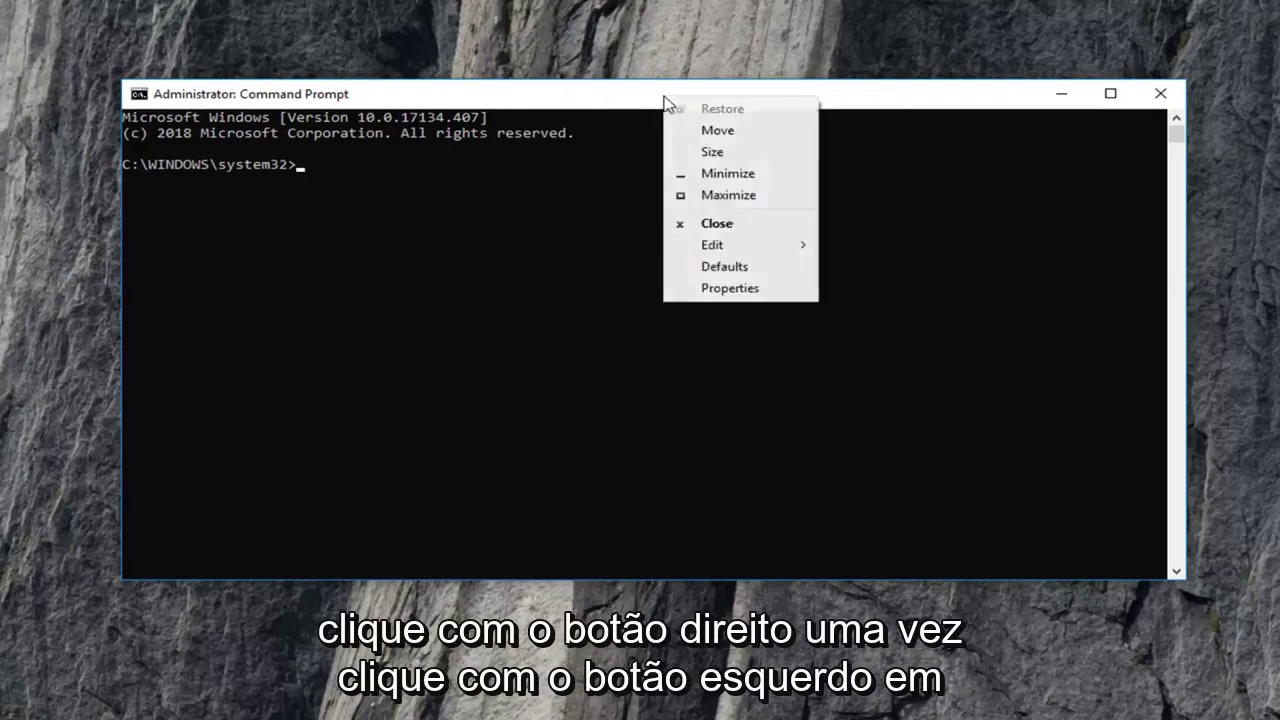
{"action": "left_click", "coordinate": [708, 249]}
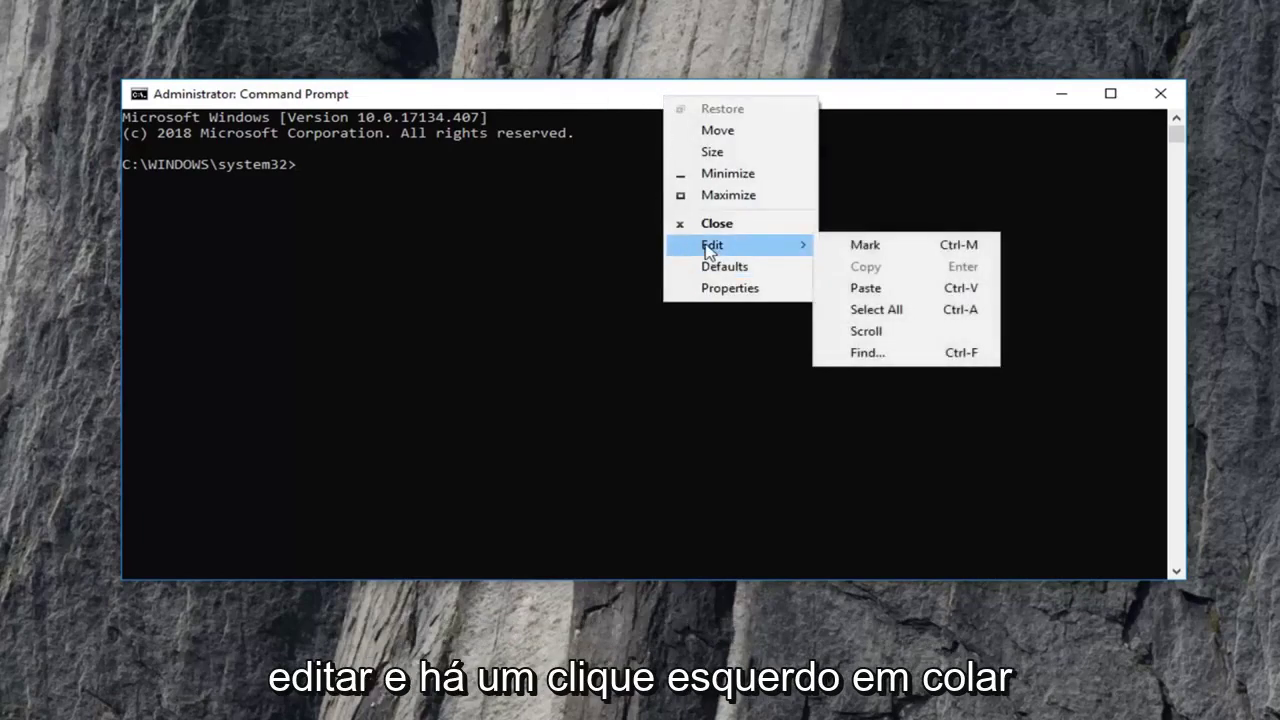
{"action": "left_click", "coordinate": [890, 290]}
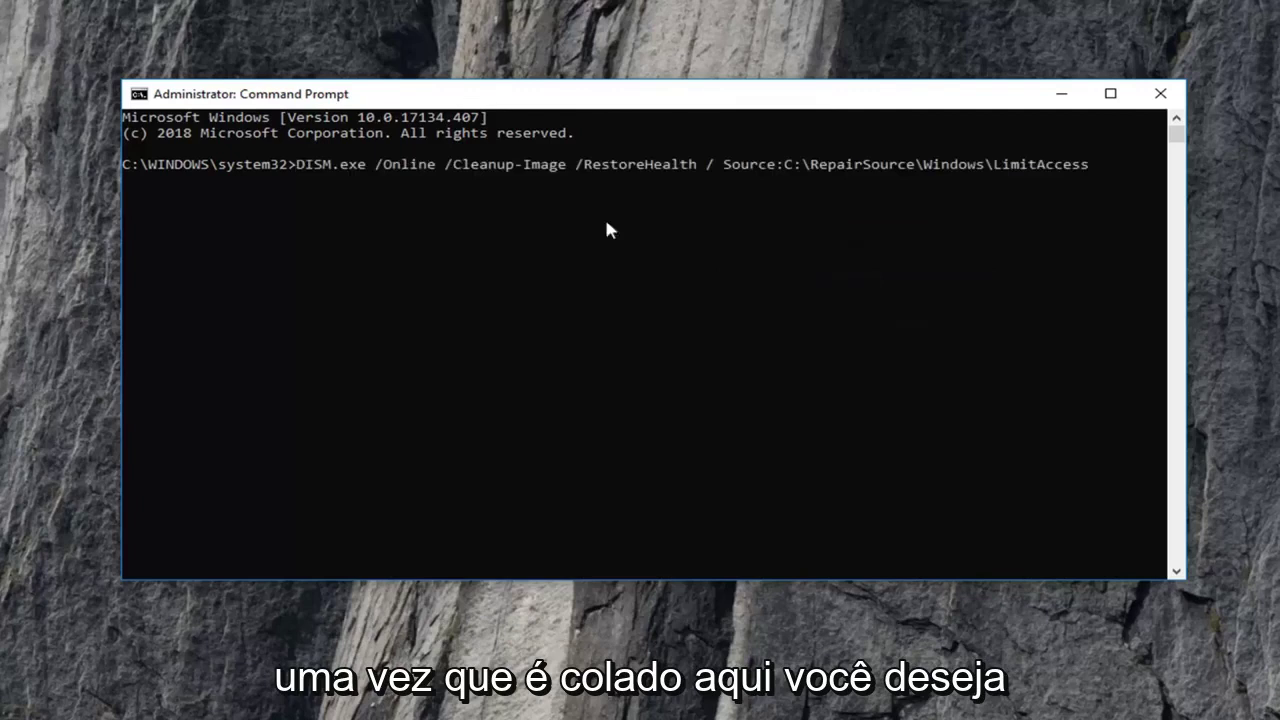
{"action": "key", "text": "Return"}
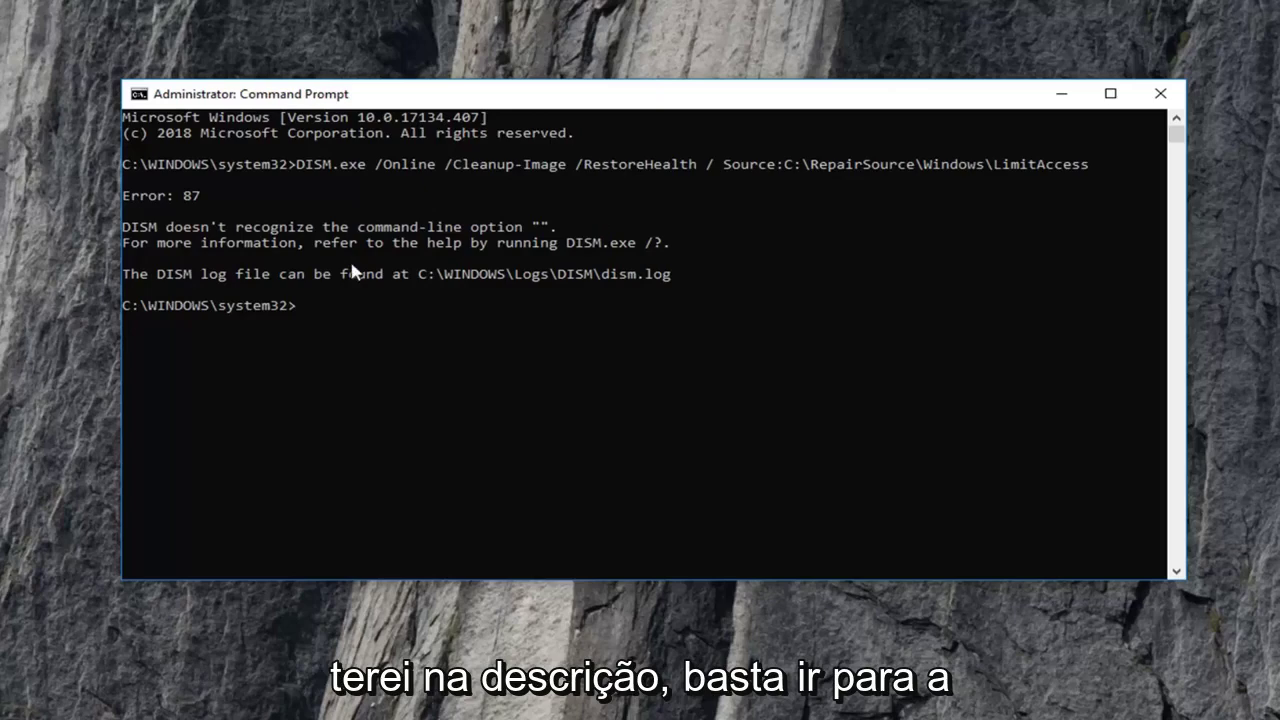
Step: Paste and run 'sfc /scannow', then minimize Command Prompt while verification proceeds
{"action": "right_click", "coordinate": [621, 100]}
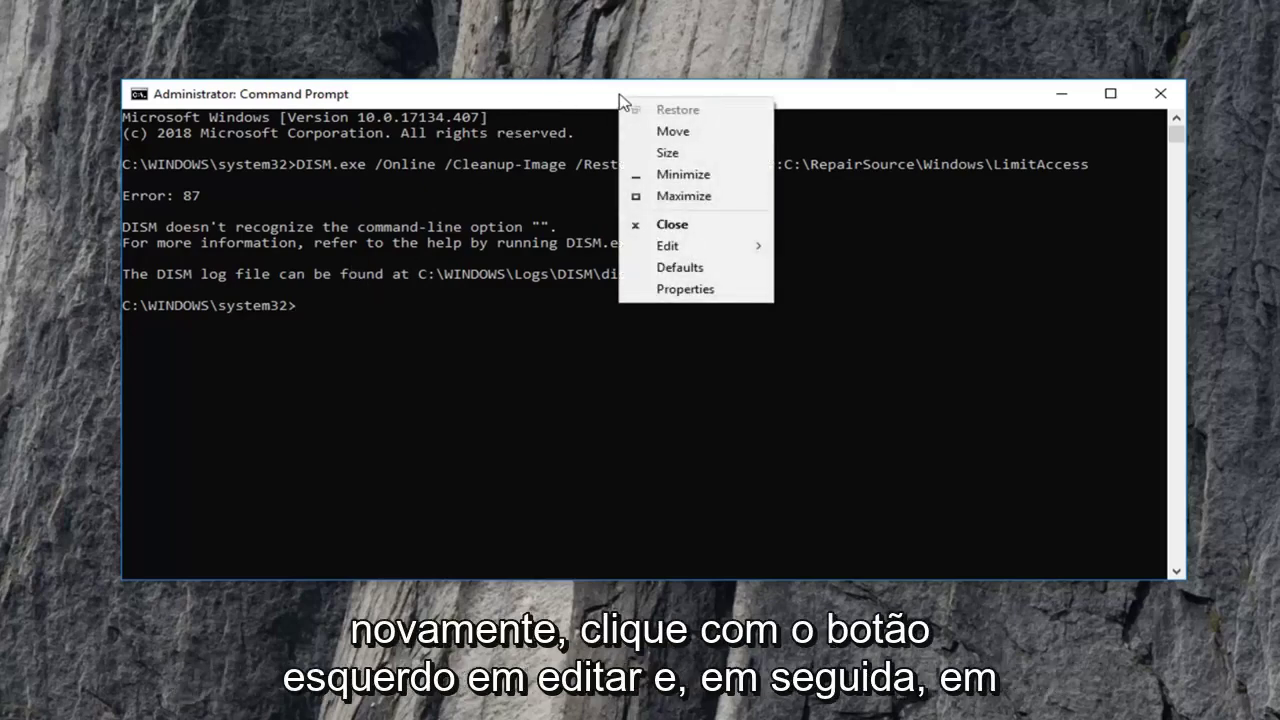
{"action": "left_click", "coordinate": [662, 248]}
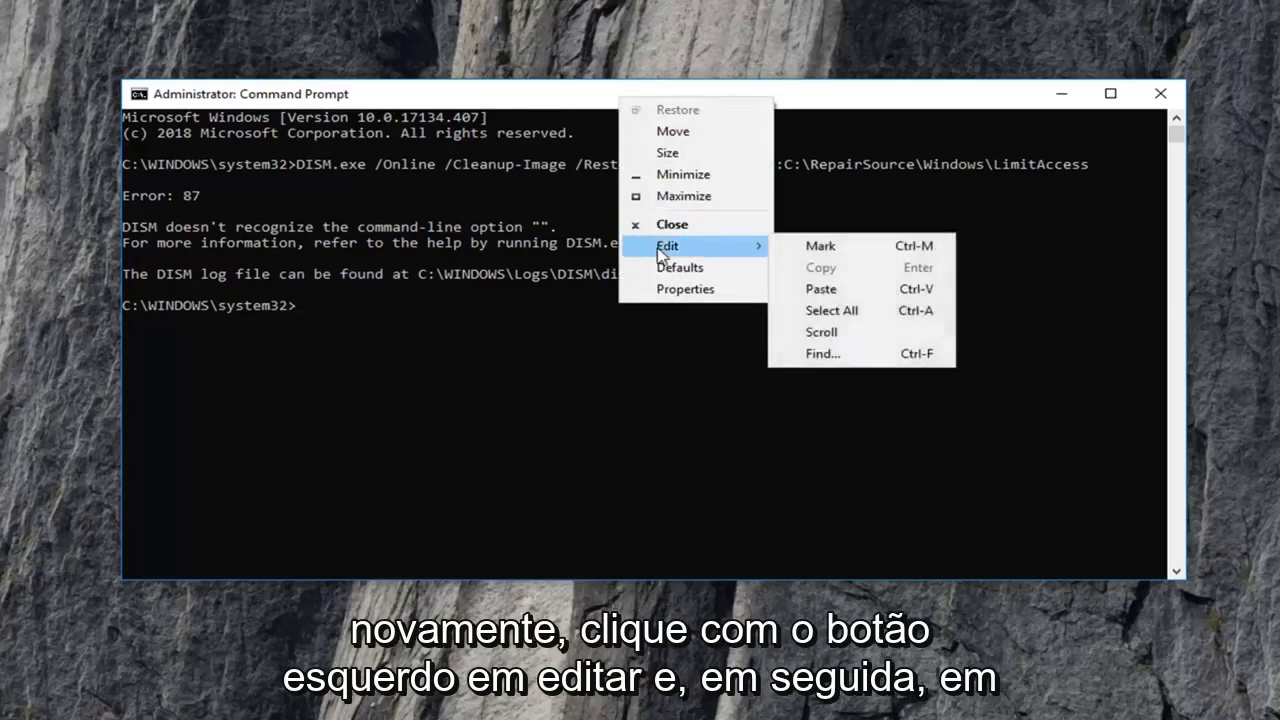
{"action": "left_click", "coordinate": [831, 289]}
{"action": "key", "text": "Return"}
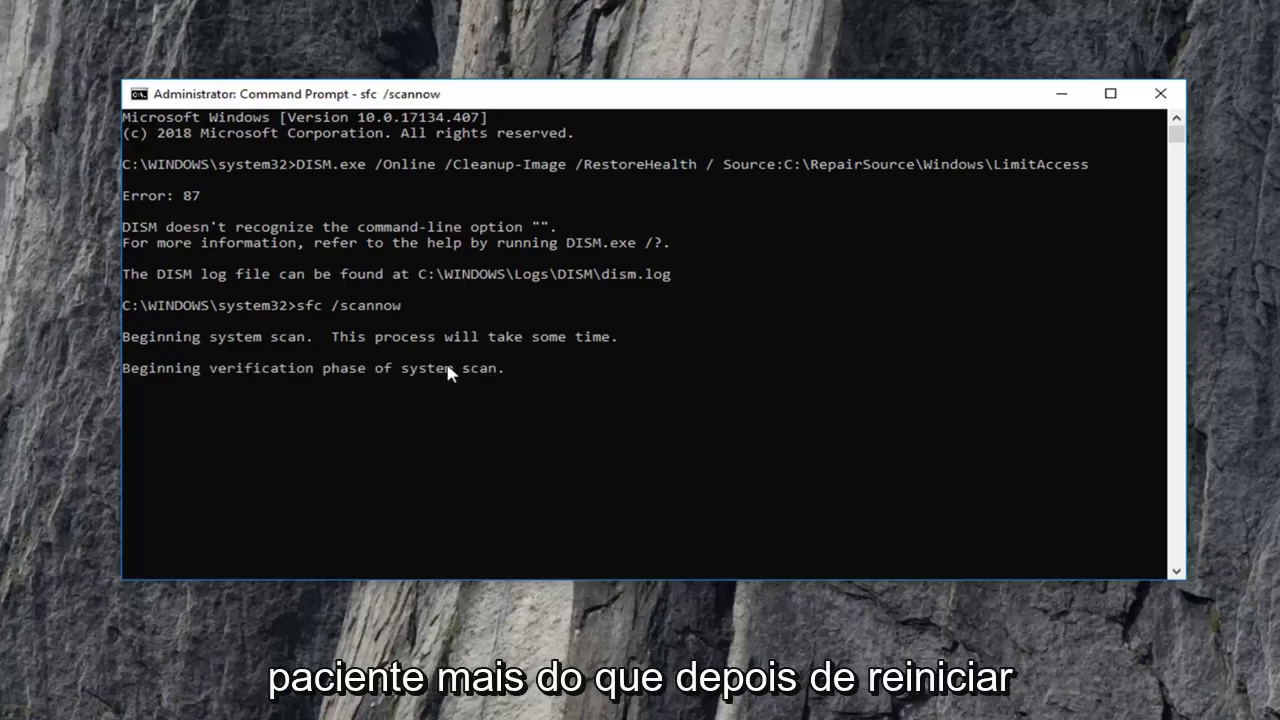
{"action": "left_click", "coordinate": [1056, 96]}
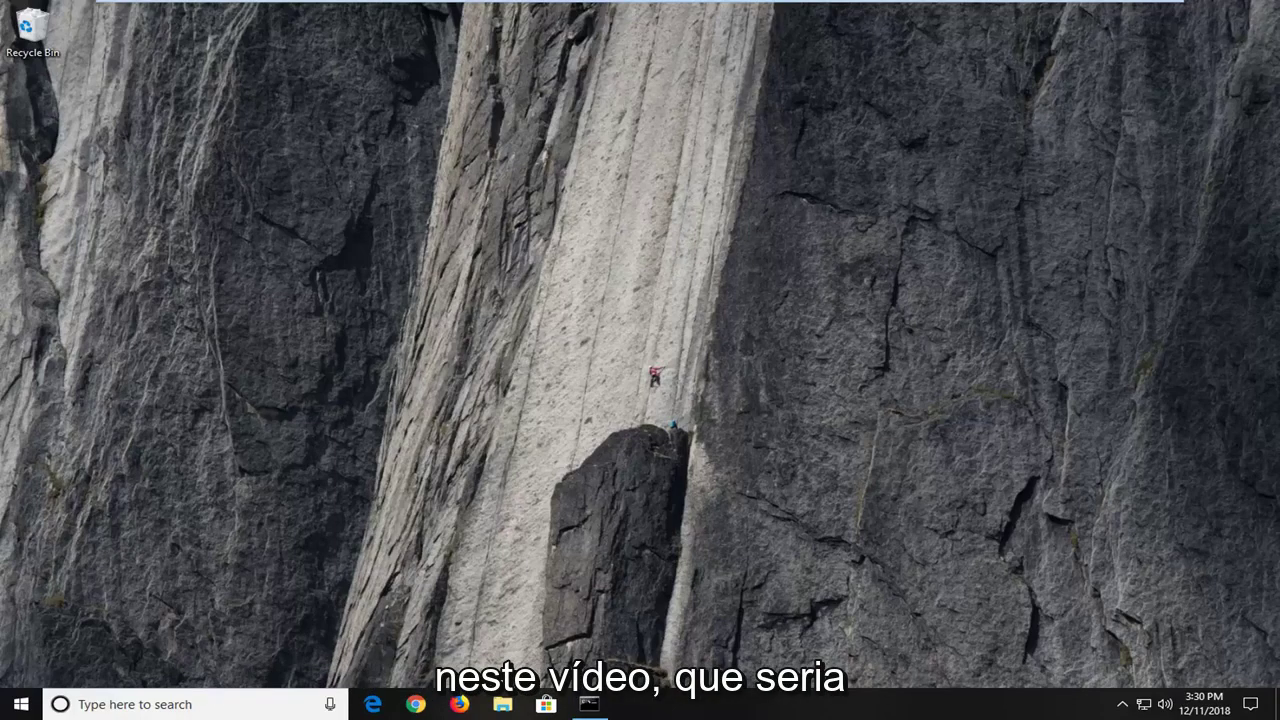
Step: Search 'region' from Start and open Region & language settings
{"action": "left_click", "coordinate": [16, 706]}
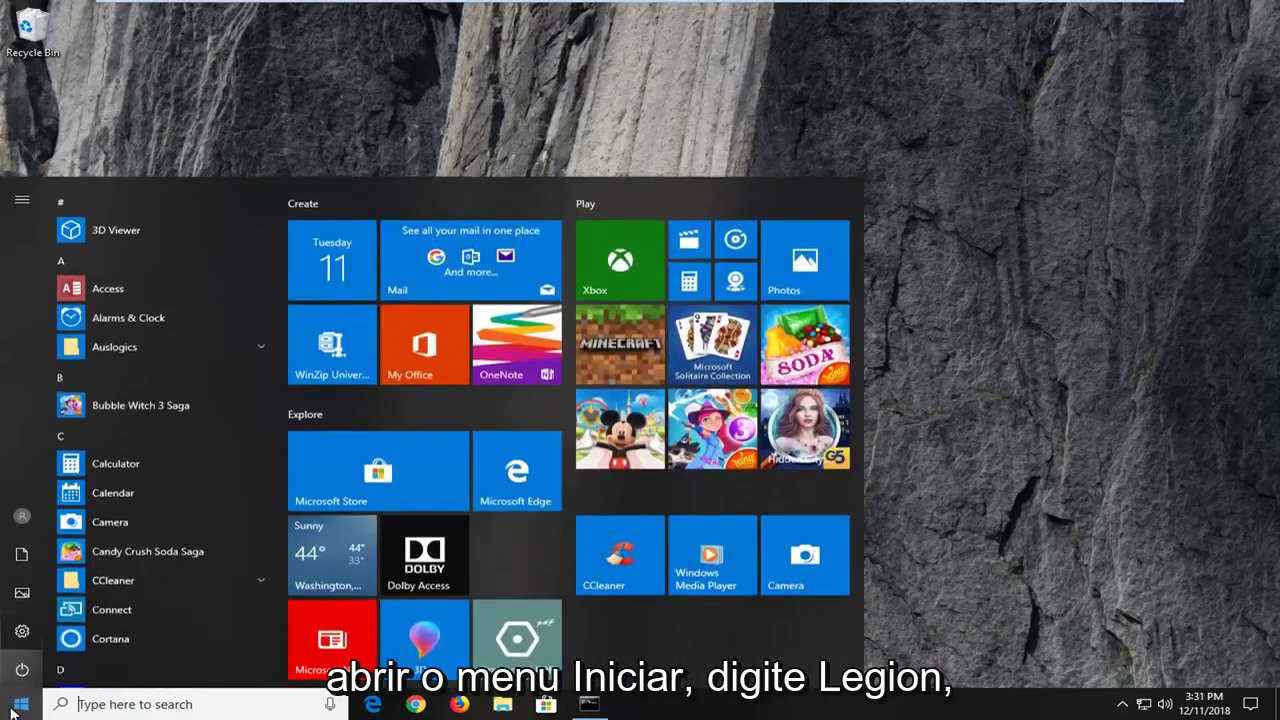
{"action": "type", "text": "region"}
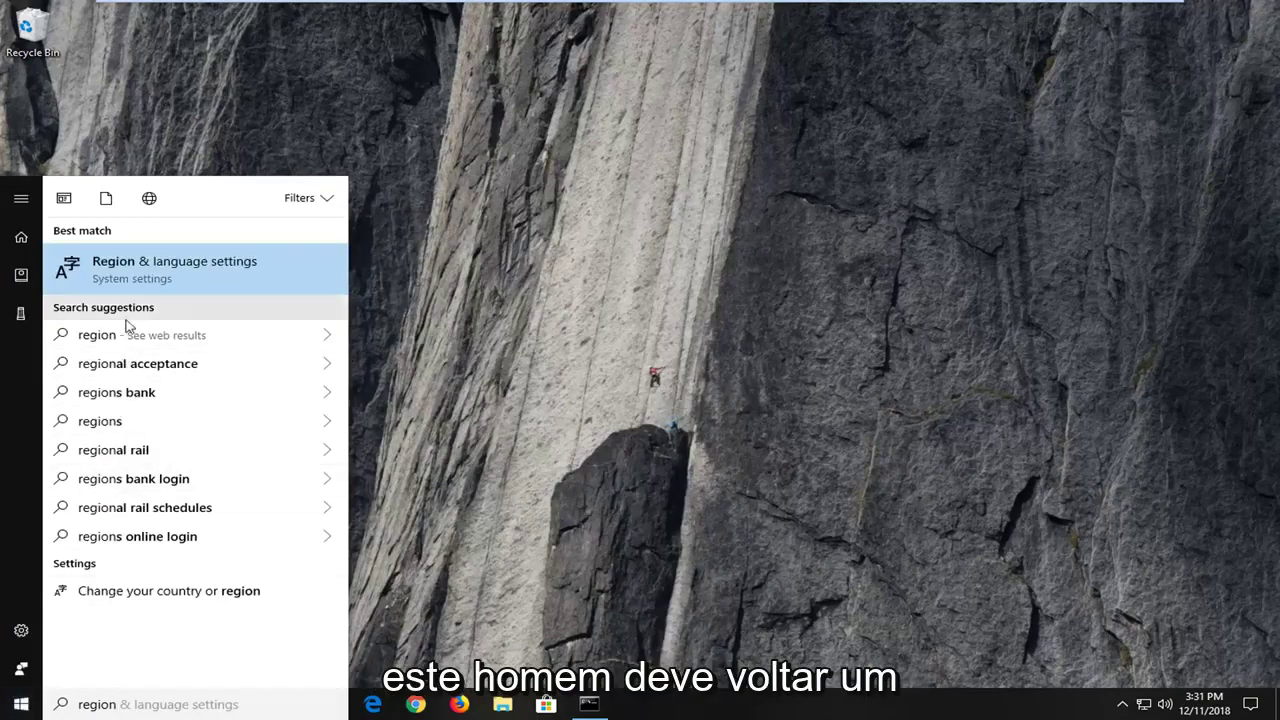
{"action": "left_click", "coordinate": [152, 265]}
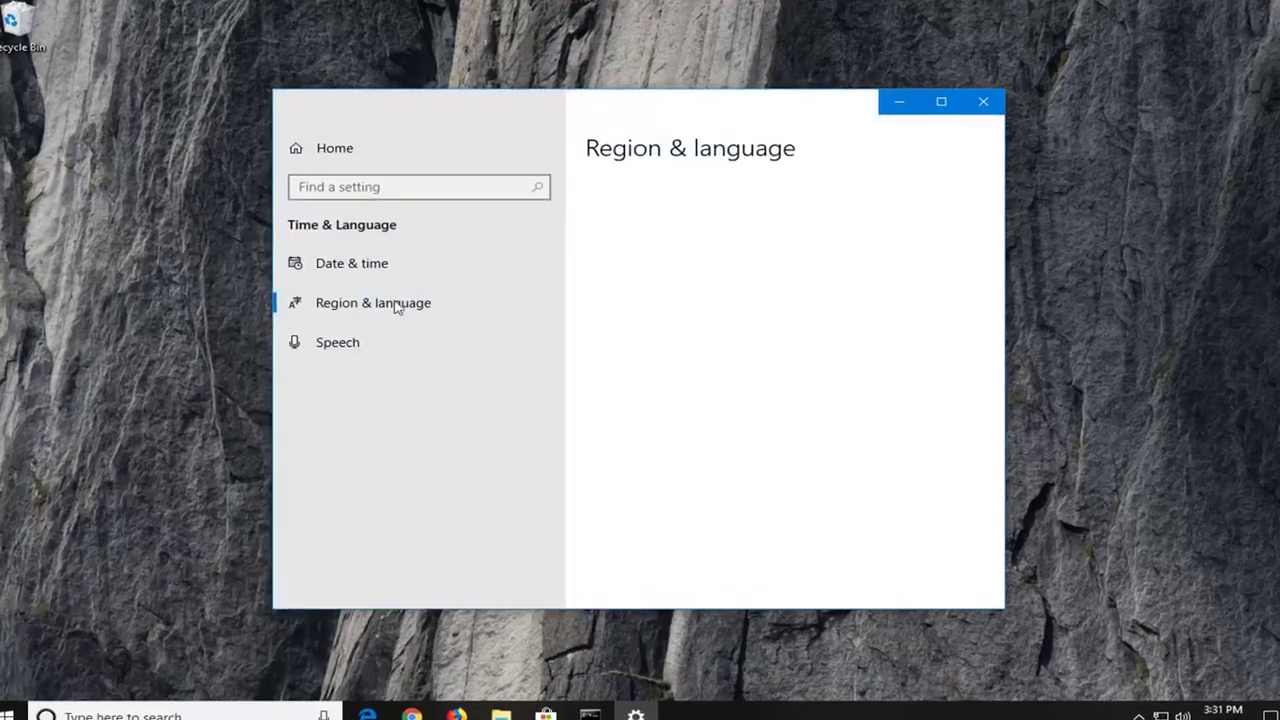
Step: Verify the region is United States with English (United States) display language, then close Settings
{"action": "right_click", "coordinate": [390, 290]}
{"action": "left_click", "coordinate": [385, 420]}
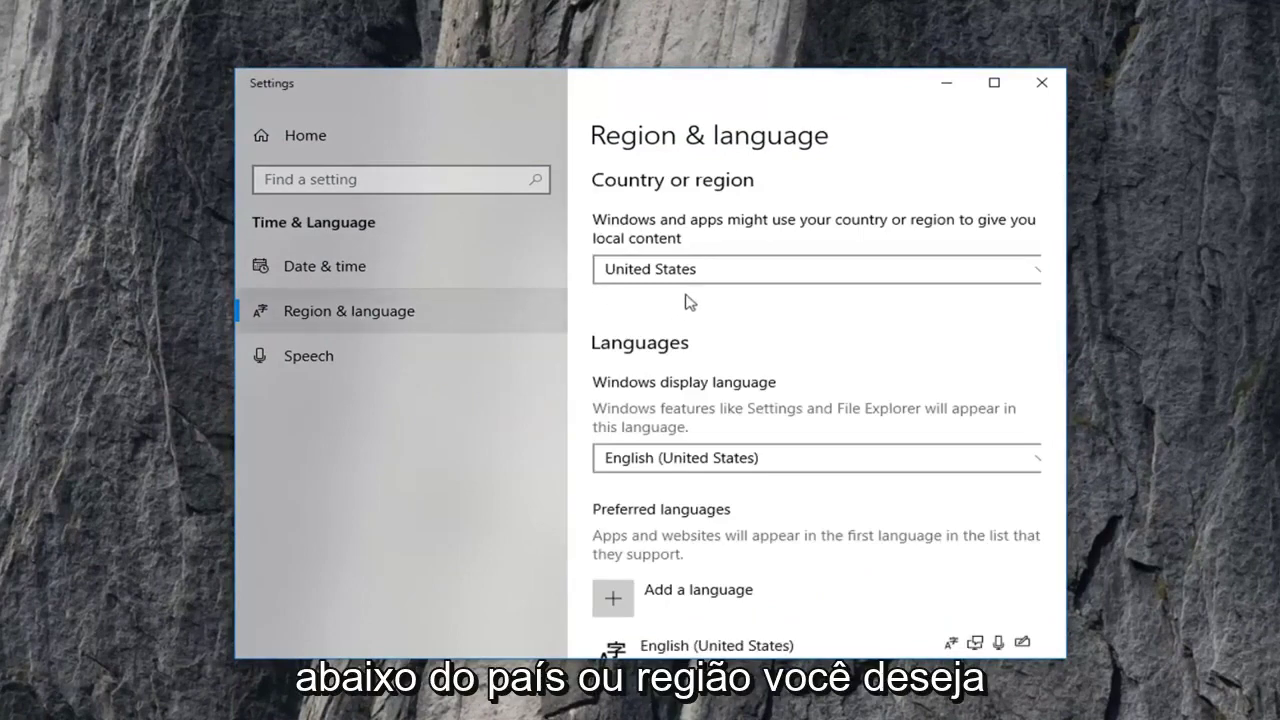
{"action": "left_click", "coordinate": [631, 271]}
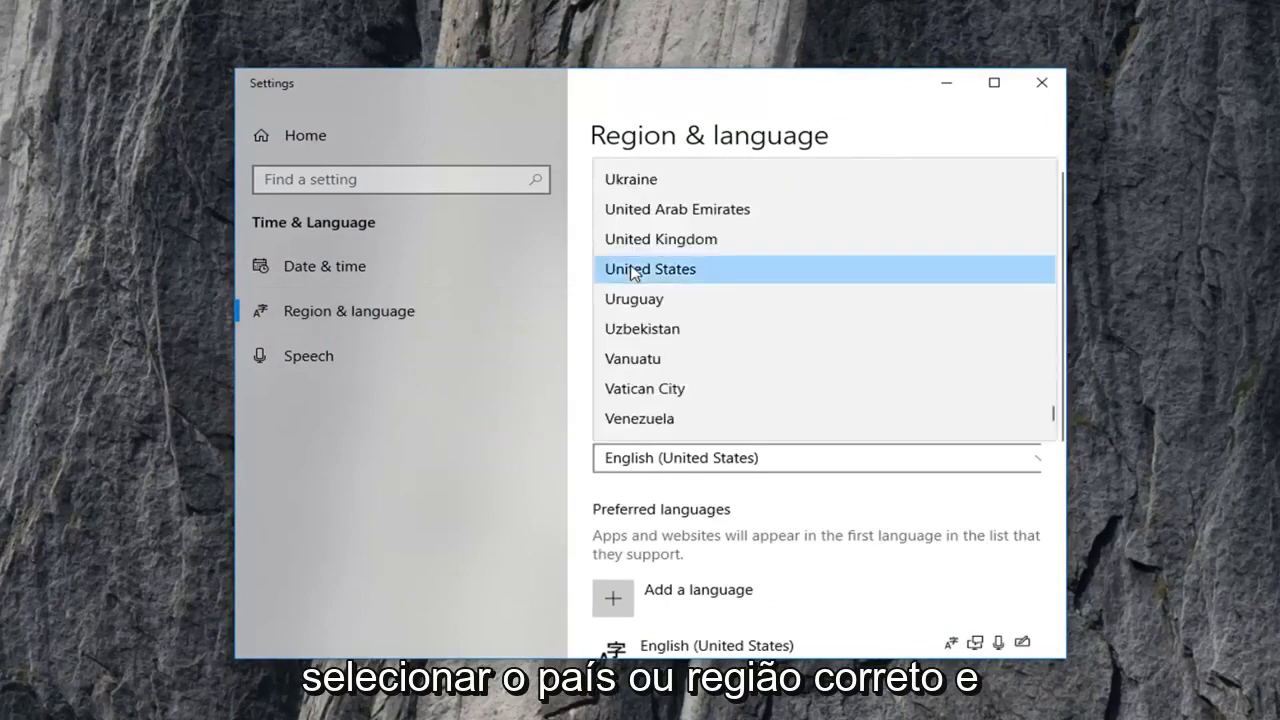
{"action": "left_click", "coordinate": [790, 137]}
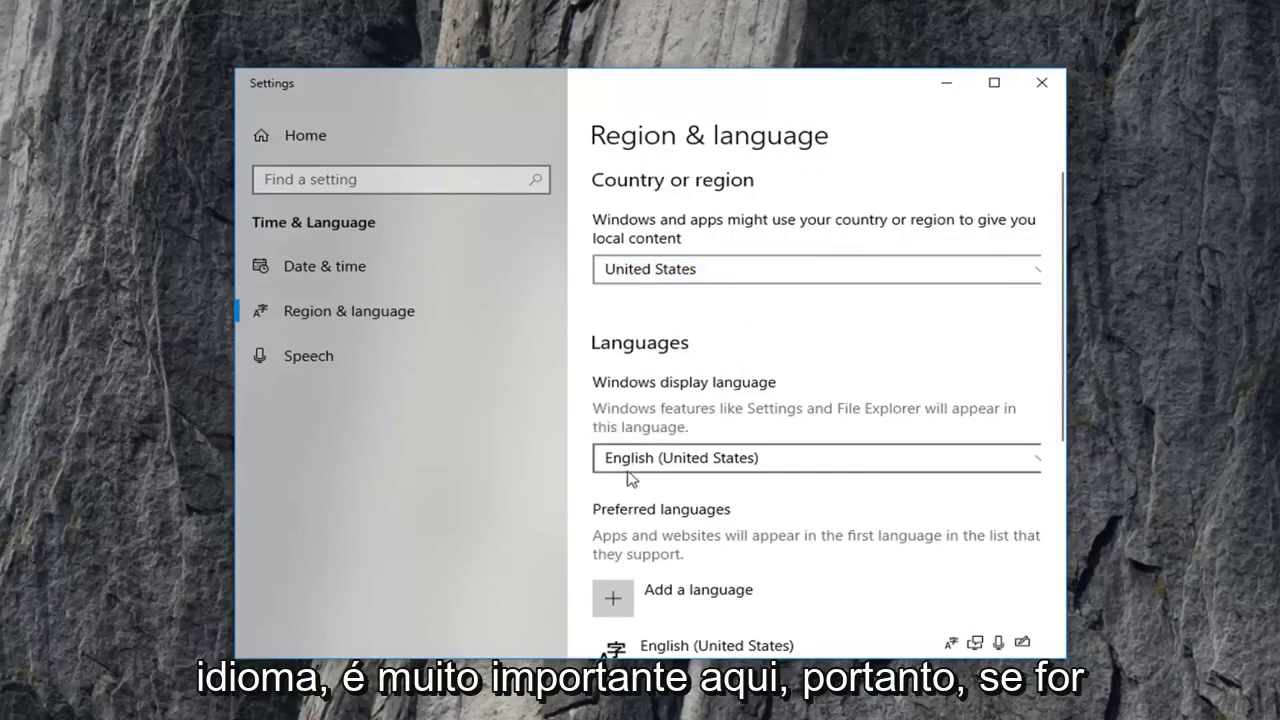
{"action": "scroll", "coordinate": [694, 374], "scroll_direction": "down", "scroll_amount": 2}
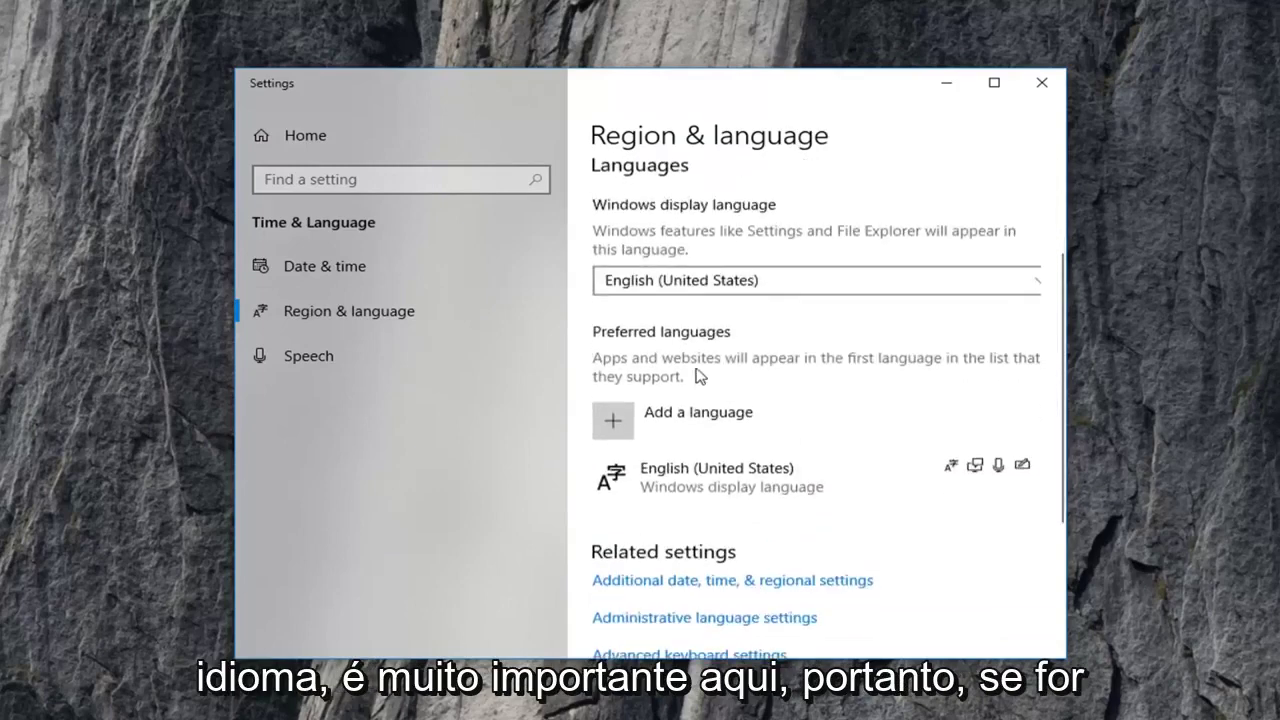
{"action": "scroll", "coordinate": [712, 312], "scroll_direction": "up", "scroll_amount": 2}
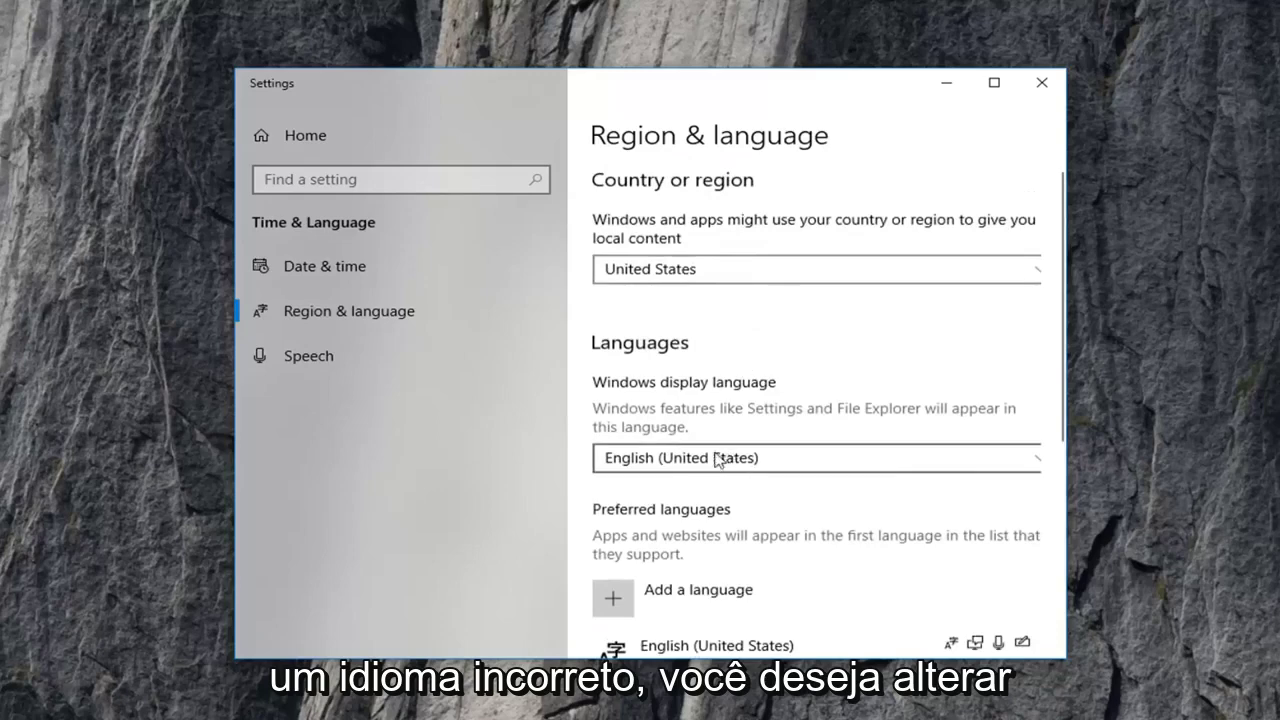
{"action": "scroll", "coordinate": [710, 474], "scroll_direction": "down", "scroll_amount": 2}
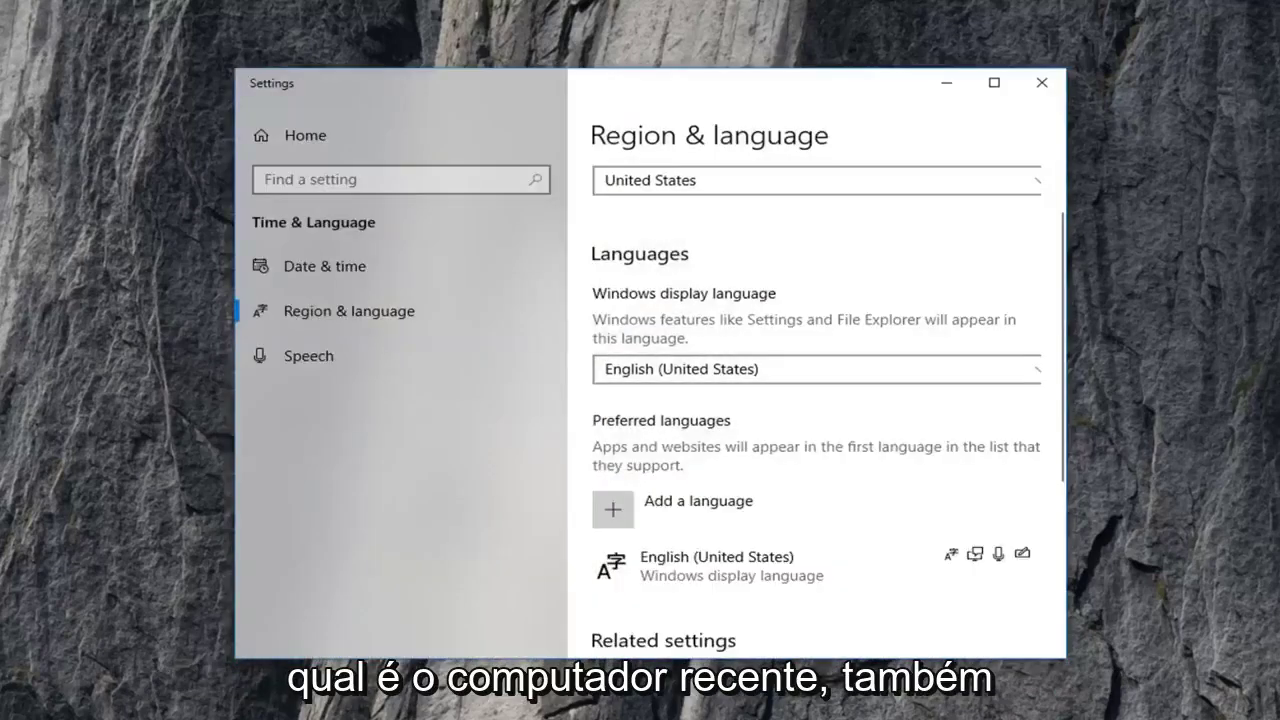
{"action": "left_click", "coordinate": [1041, 82]}
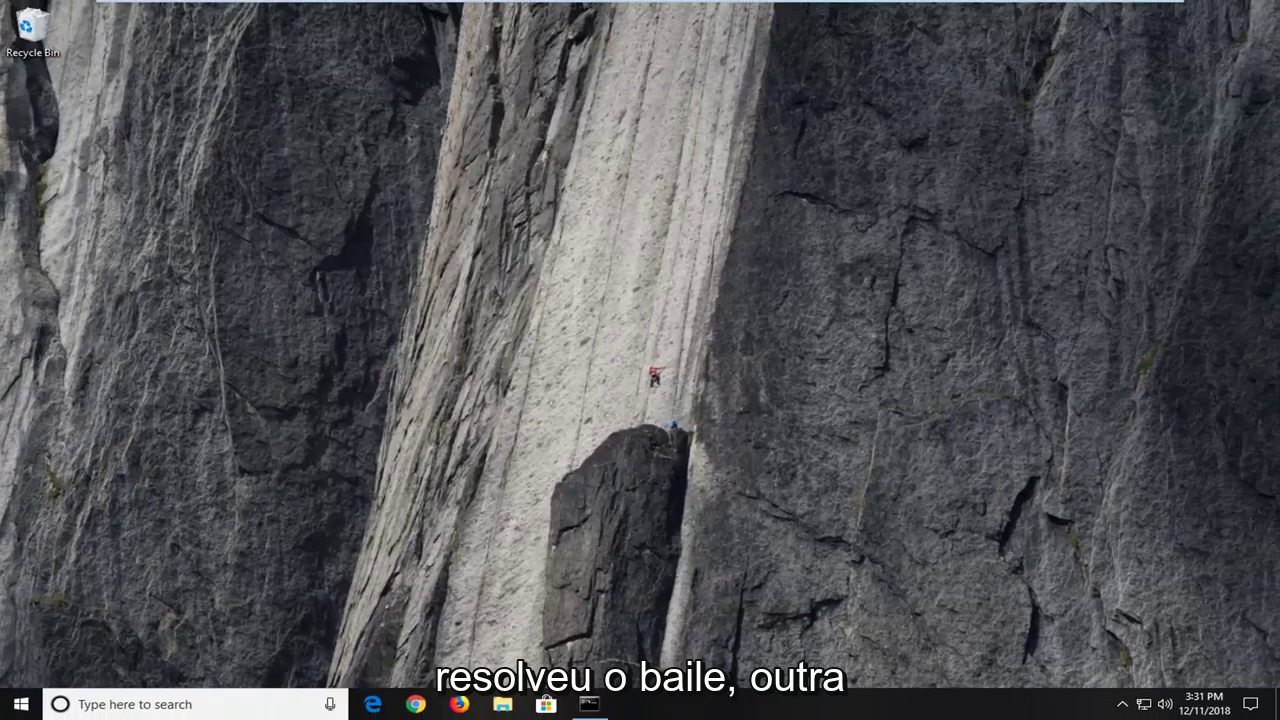